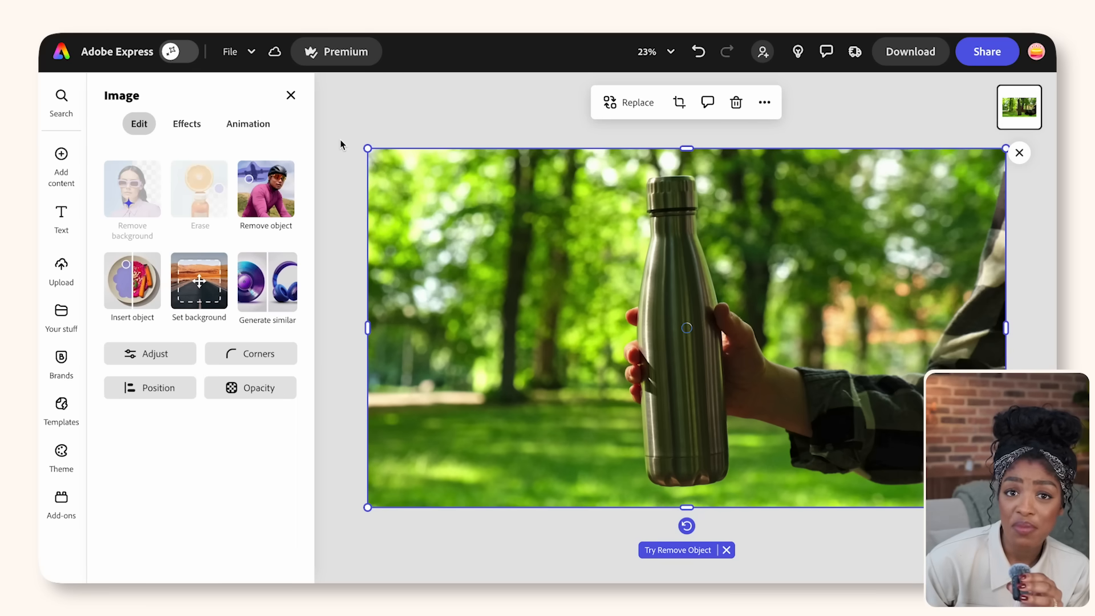
Scale down the background-free bottle cutout and position it at the right edge of the page, leaving empty space beside it
{"action": "left_click_drag", "start_coordinate": [625, 158], "coordinate": [745, 232]}
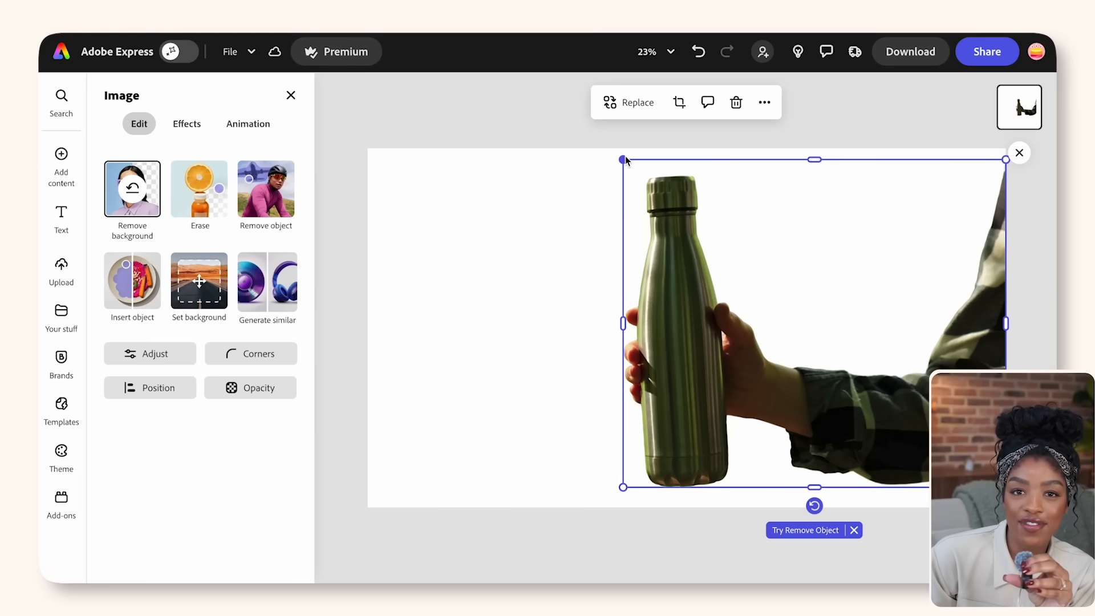
{"action": "left_click_drag", "start_coordinate": [623, 159], "coordinate": [746, 240]}
{"action": "left_click_drag", "start_coordinate": [823, 392], "coordinate": [819, 348]}
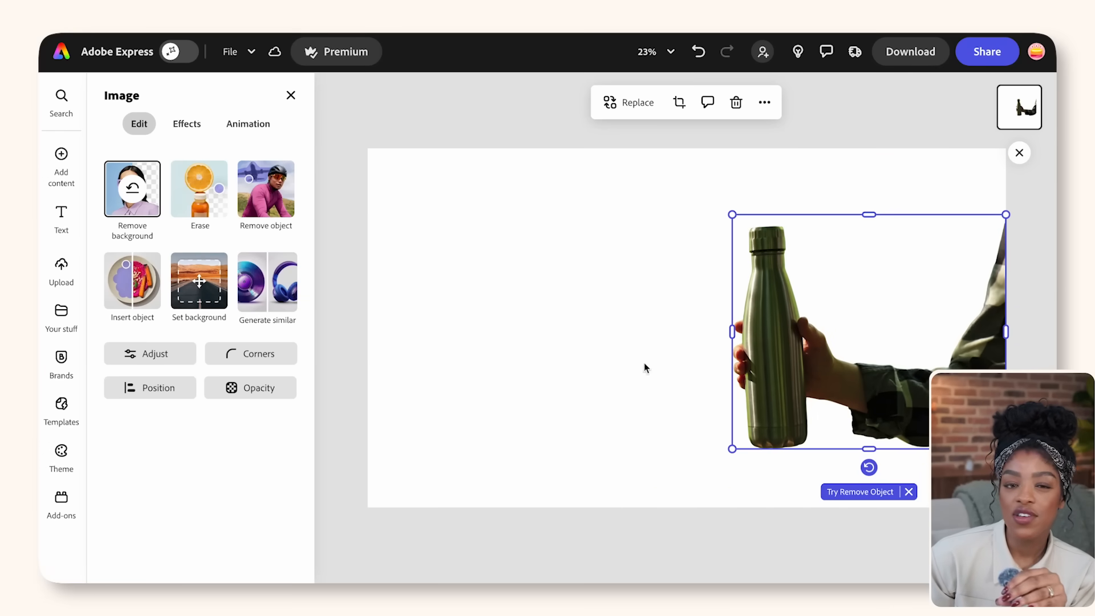
{"action": "left_click", "coordinate": [451, 308]}
{"action": "left_click", "coordinate": [804, 306]}
{"action": "left_click", "coordinate": [603, 303]}
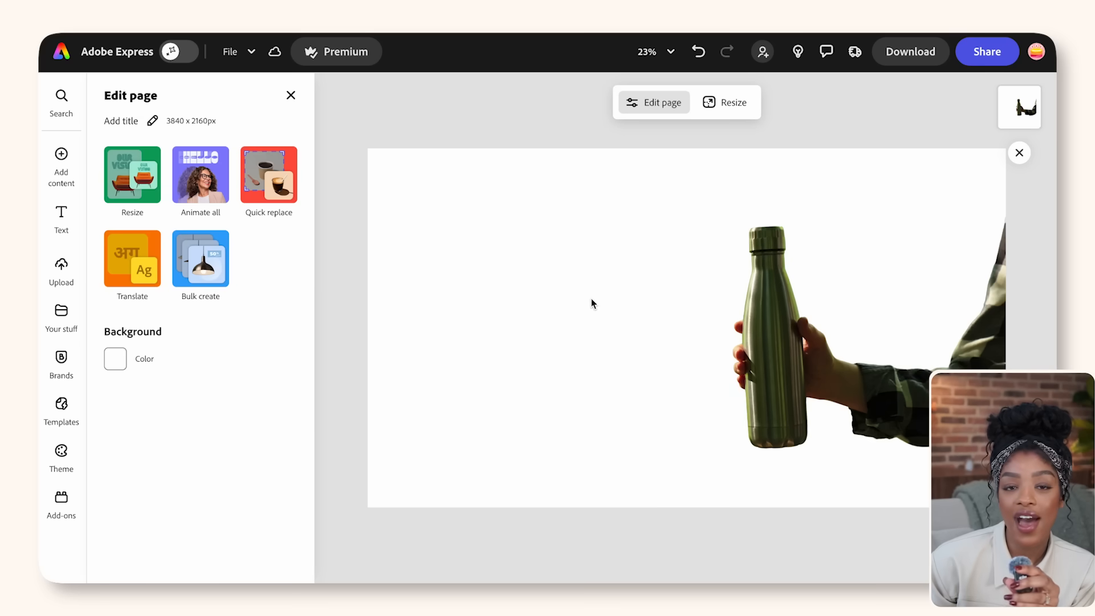
Adjust the bottle image with brightness 42, highlights -31, shadows -20 and saturation -40
{"action": "left_click", "coordinate": [750, 313]}
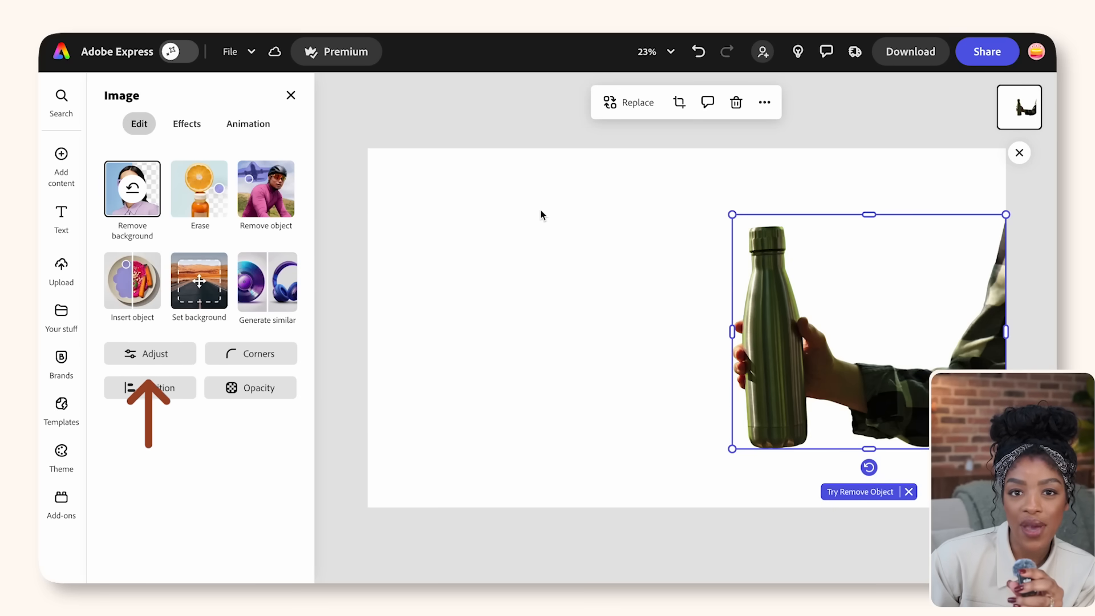
{"action": "left_click", "coordinate": [161, 354]}
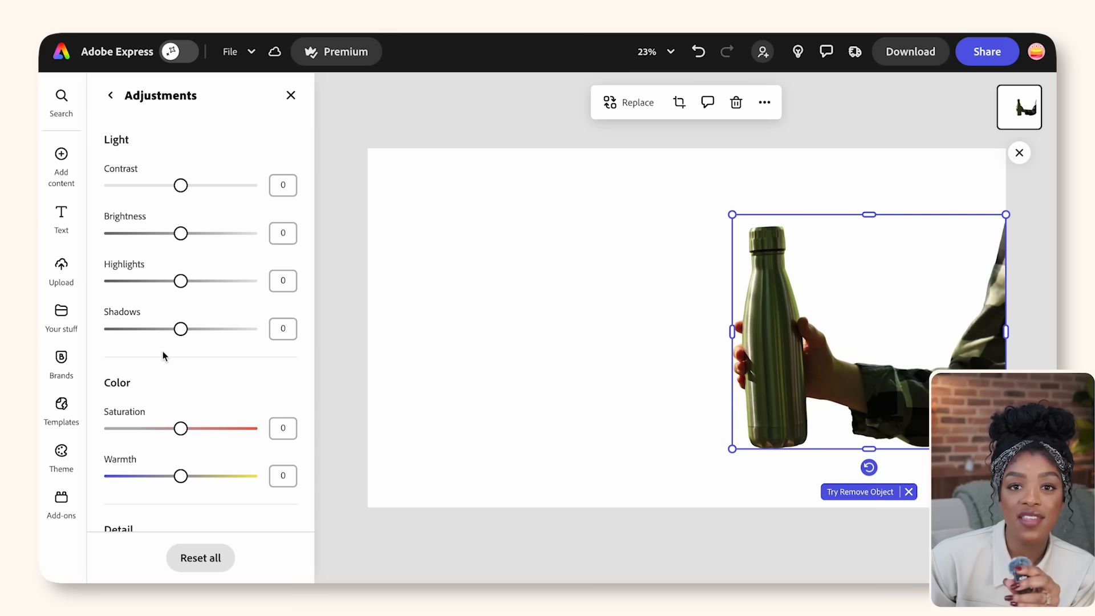
{"action": "left_click_drag", "start_coordinate": [184, 235], "coordinate": [149, 335]}
{"action": "scroll", "coordinate": [205, 254], "scroll_direction": "down", "scroll_amount": 1}
{"action": "scroll", "coordinate": [179, 320], "scroll_direction": "down", "scroll_amount": 1}
{"action": "scroll", "coordinate": [172, 320], "scroll_direction": "down", "scroll_amount": 3}
{"action": "scroll", "coordinate": [165, 348], "scroll_direction": "down", "scroll_amount": 1}
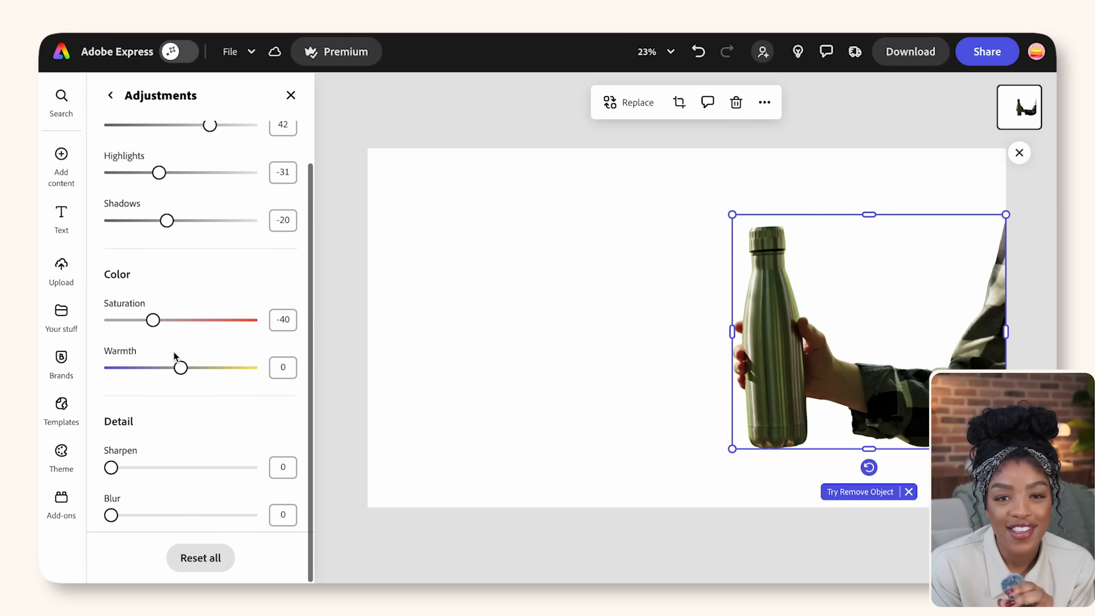
Set the bottle image's warmth to -14 and sharpening to 12, and raise its brightness further
{"action": "left_click_drag", "start_coordinate": [178, 368], "coordinate": [162, 371]}
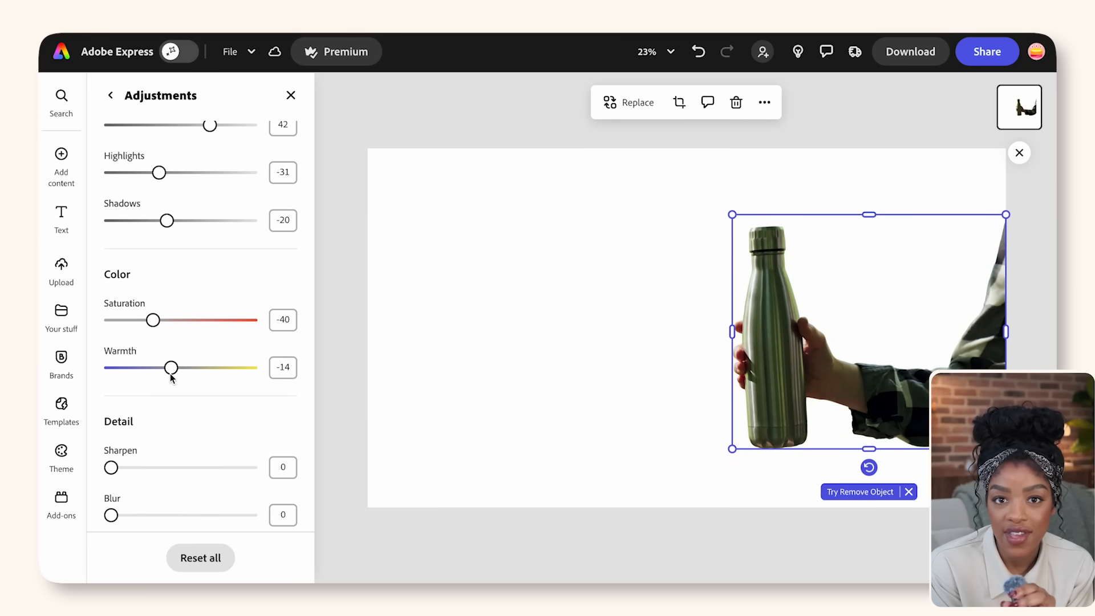
{"action": "left_click_drag", "start_coordinate": [111, 469], "coordinate": [123, 472]}
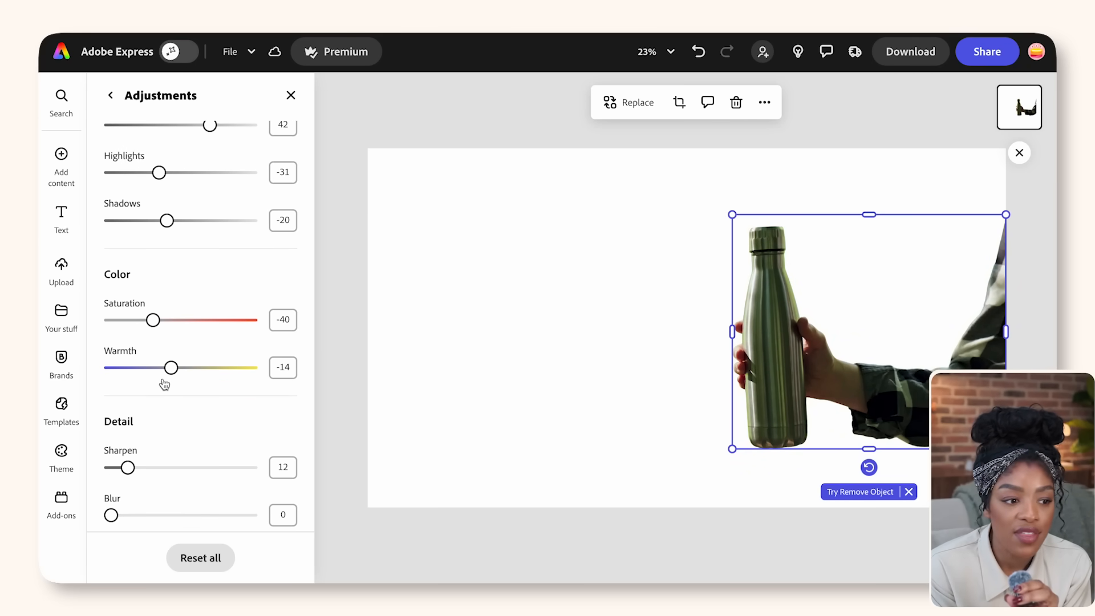
{"action": "scroll", "coordinate": [165, 385], "scroll_direction": "up", "scroll_amount": 4}
{"action": "mouse_move", "coordinate": [210, 233]}
{"action": "left_mouse_down"}
{"action": "mouse_move", "coordinate": [239, 238]}
{"action": "mouse_move", "coordinate": [223, 237]}
{"action": "left_mouse_up"}
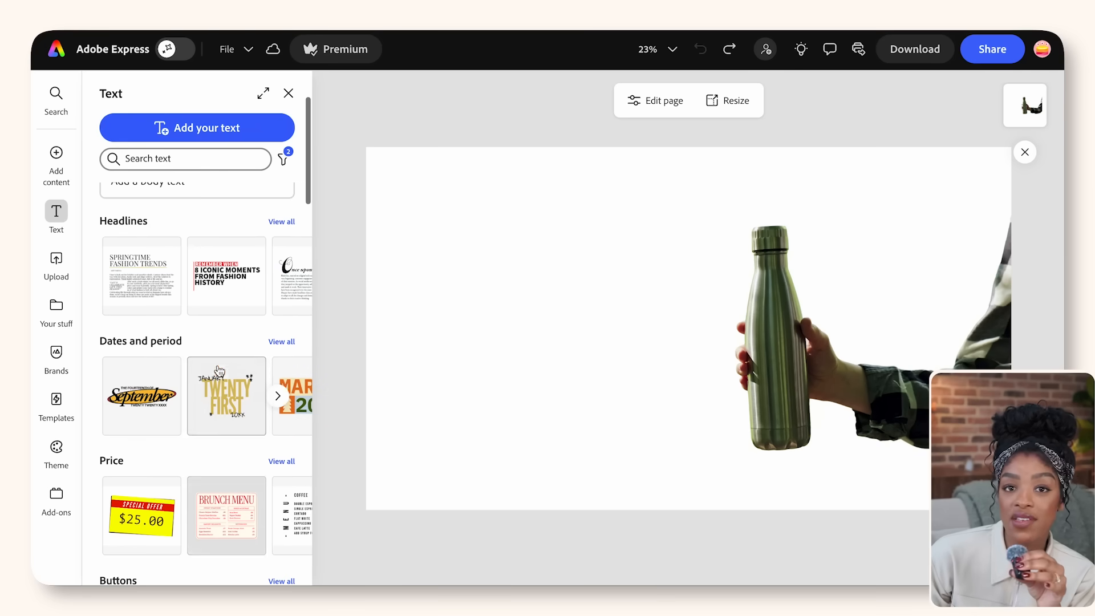
Browse all headline text designs and add the "Teacher Talk" design to the page
{"action": "left_click", "coordinate": [284, 220]}
{"action": "scroll", "coordinate": [228, 384], "scroll_direction": "down", "scroll_amount": 2}
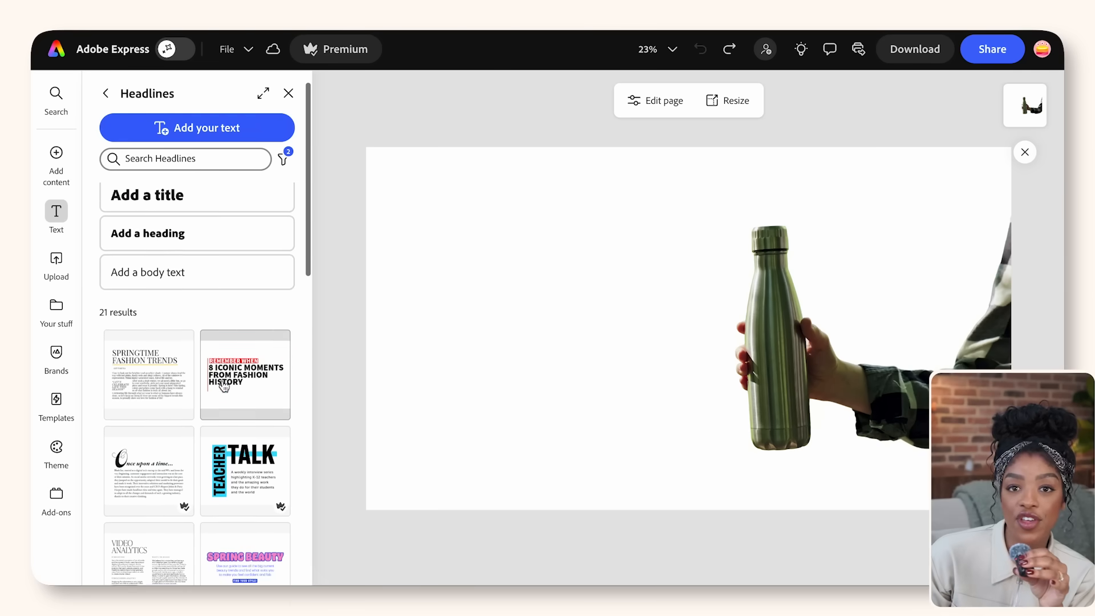
{"action": "scroll", "coordinate": [224, 386], "scroll_direction": "down", "scroll_amount": 2}
{"action": "left_click", "coordinate": [245, 371]}
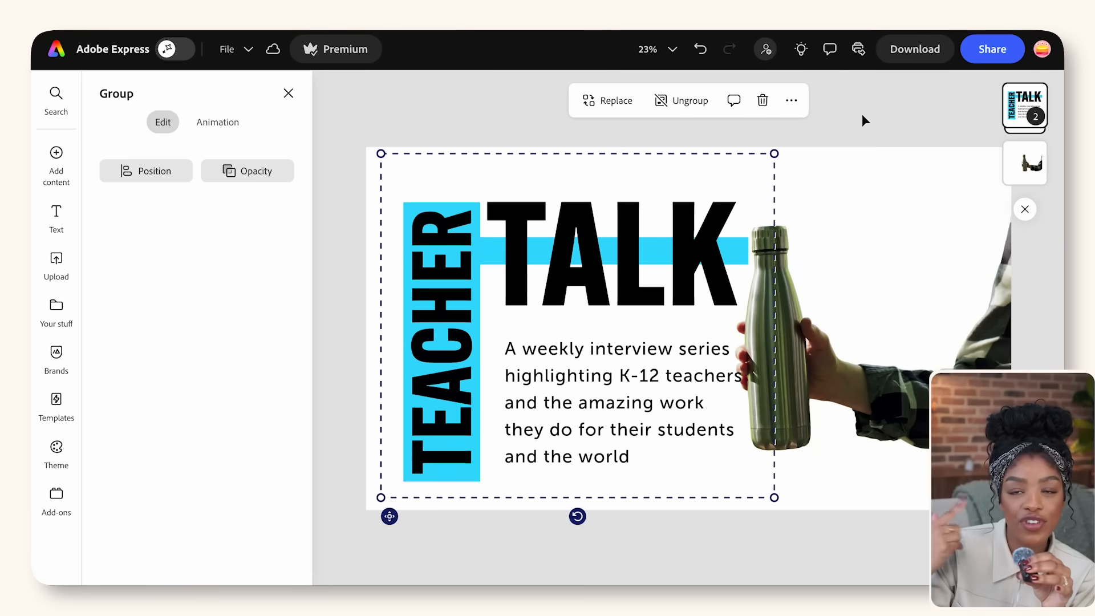
Shrink the "Teacher Talk" text group and move it up so it sits clear of the bottle
{"action": "left_click_drag", "start_coordinate": [774, 151], "coordinate": [733, 184]}
{"action": "left_click_drag", "start_coordinate": [655, 335], "coordinate": [655, 288]}
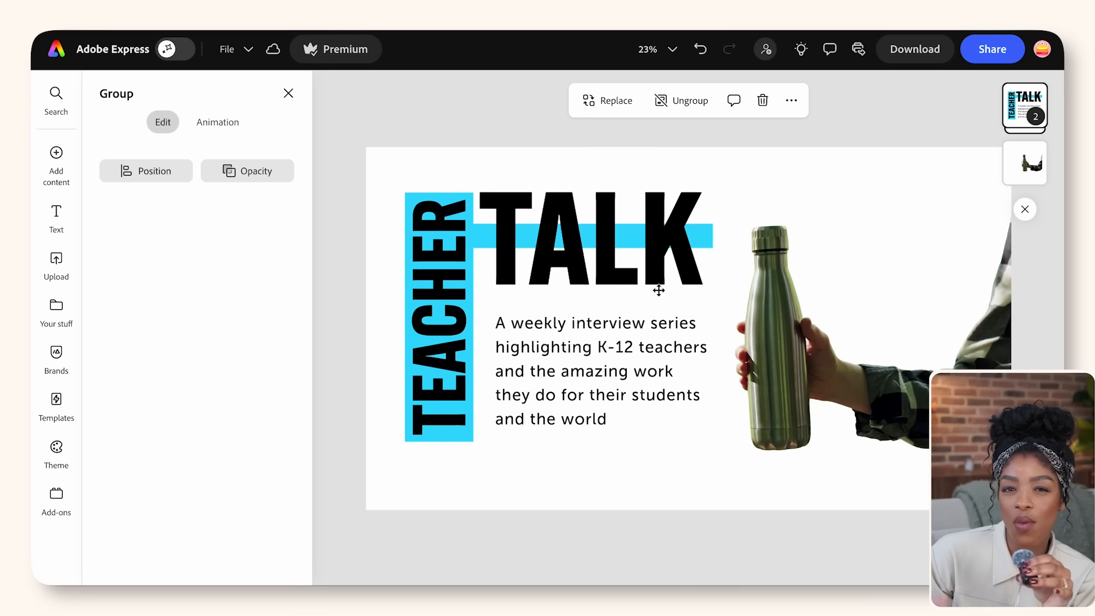
{"action": "left_click", "coordinate": [959, 139]}
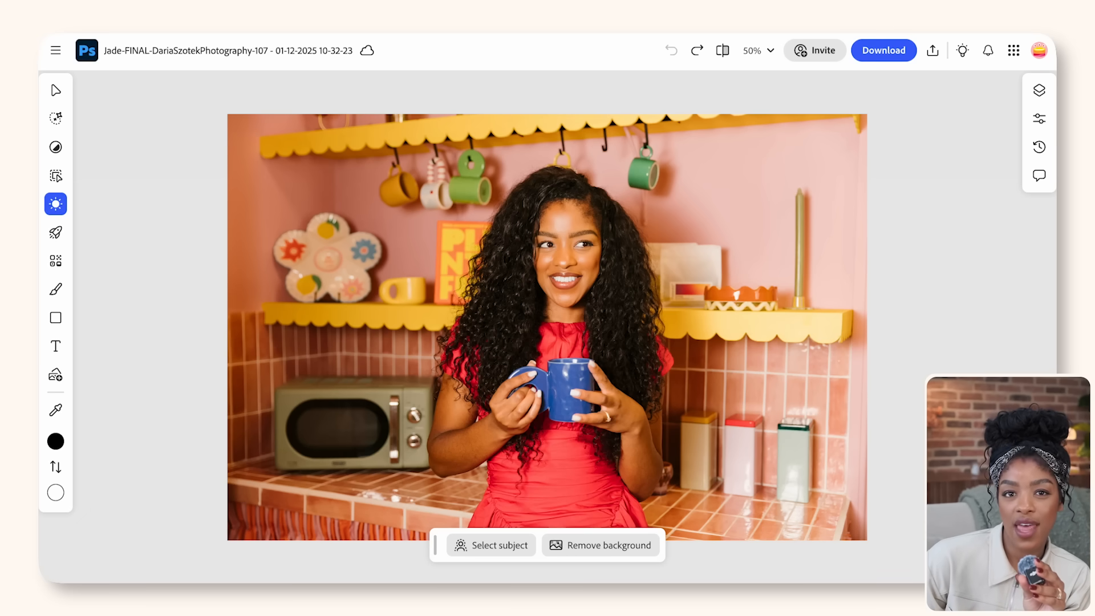
In Photoshop on the web, apply the Auto color quick action to the kitchen portrait with an amount of 51%
{"action": "mouse_move", "coordinate": [67, 238]}
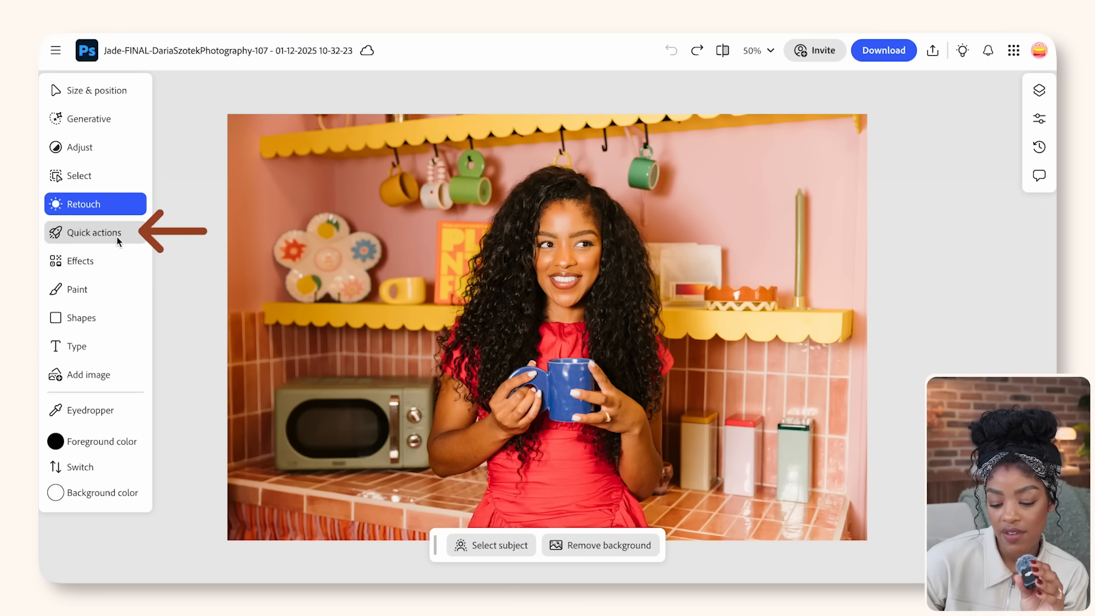
{"action": "left_click", "coordinate": [117, 236]}
{"action": "scroll", "coordinate": [218, 329], "scroll_direction": "down", "scroll_amount": 2}
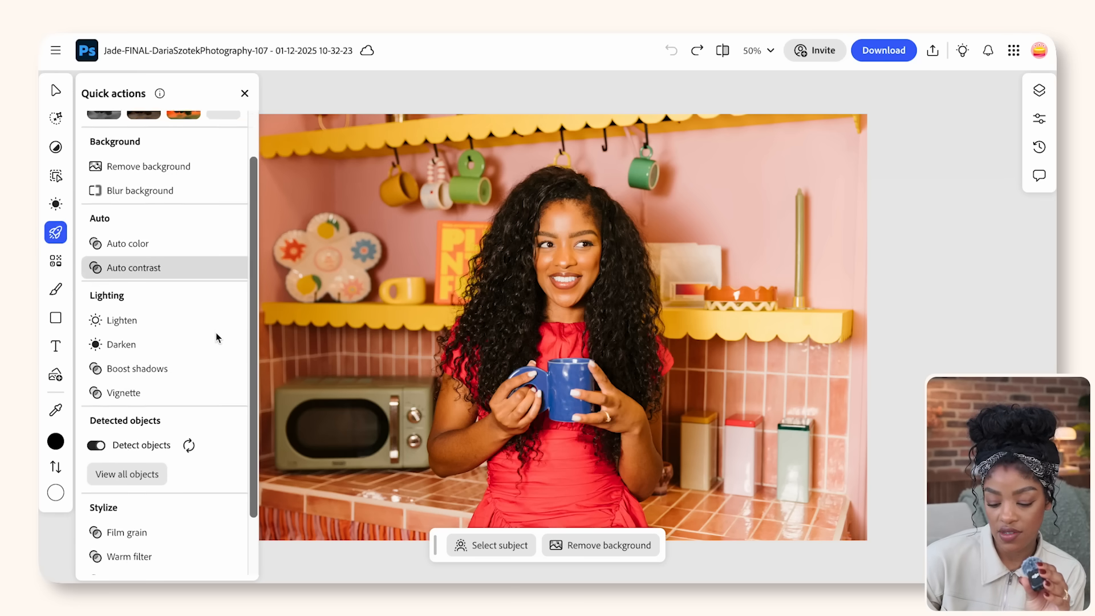
{"action": "left_click", "coordinate": [165, 231]}
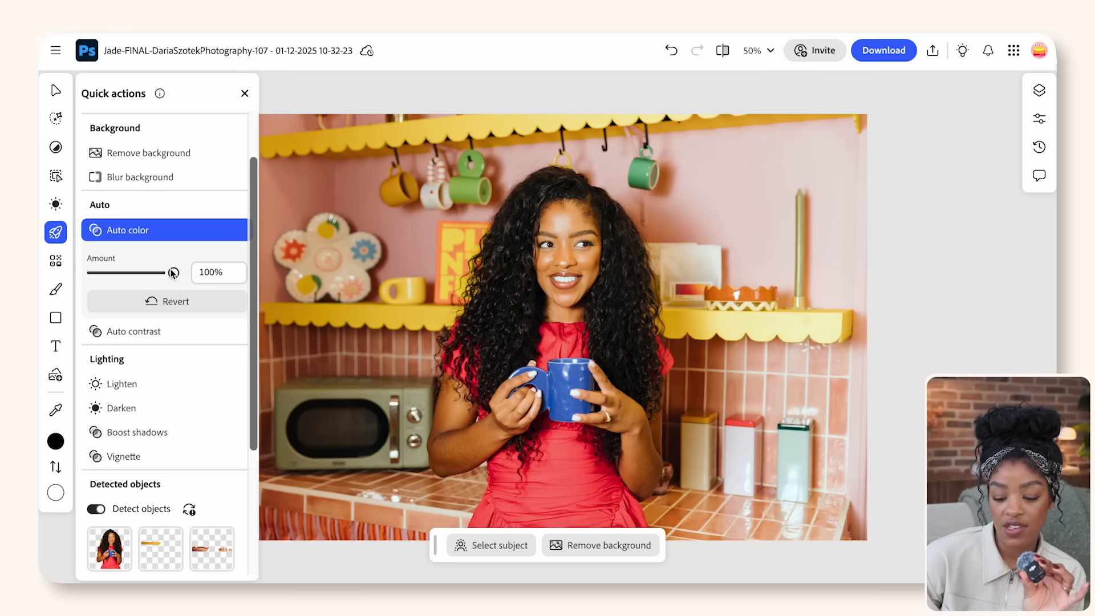
{"action": "left_click_drag", "start_coordinate": [171, 280], "coordinate": [114, 281]}
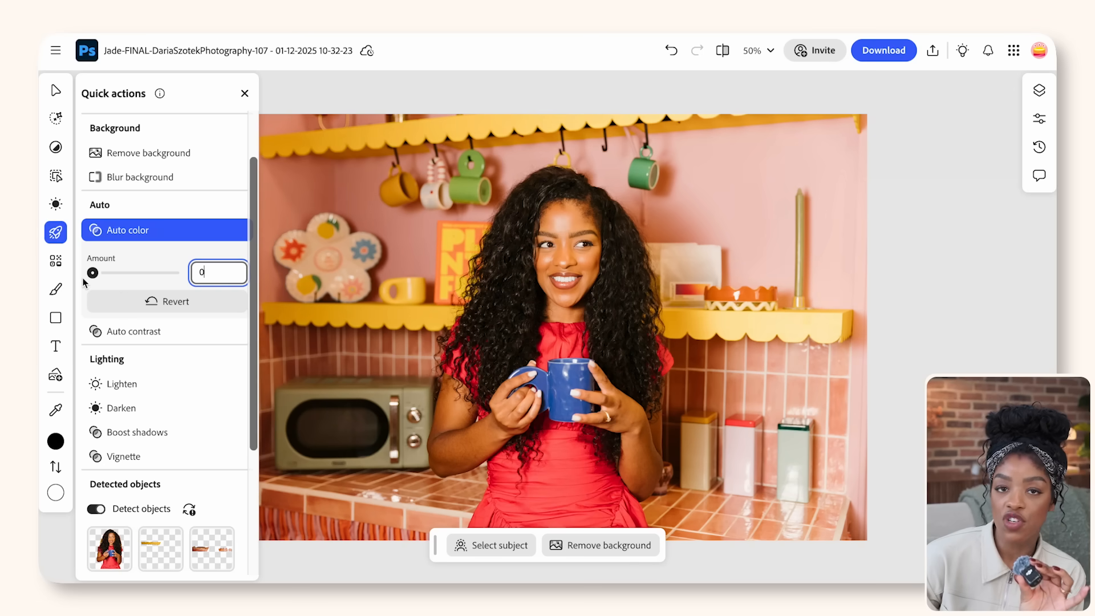
{"action": "left_click_drag", "start_coordinate": [89, 281], "coordinate": [135, 278]}
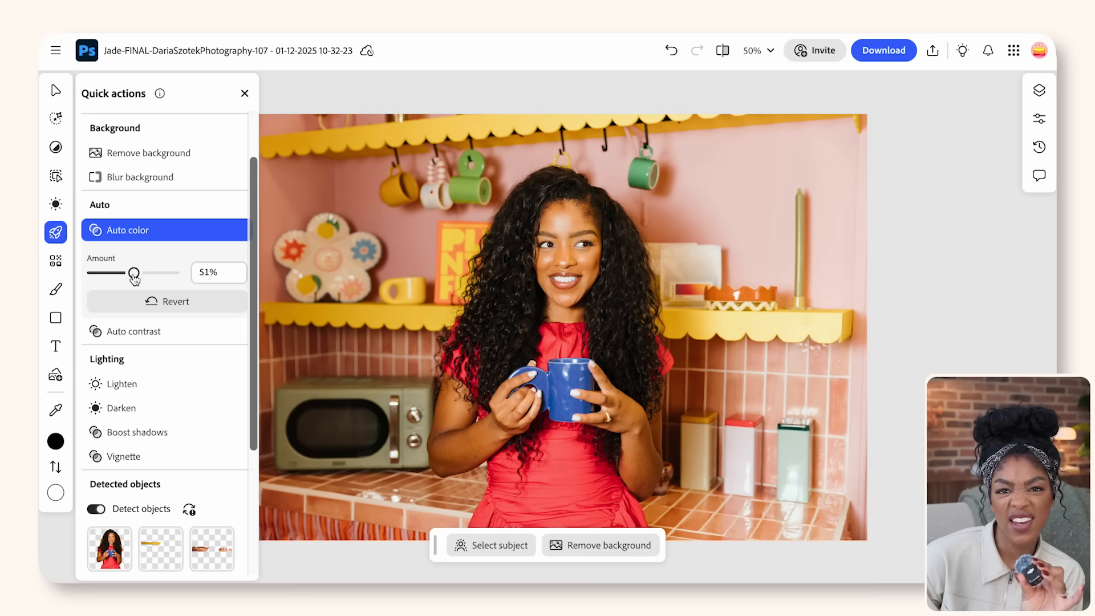
Apply the Auto contrast quick action with an amount slightly above 68% and compare the photo with the original
{"action": "left_click", "coordinate": [138, 257]}
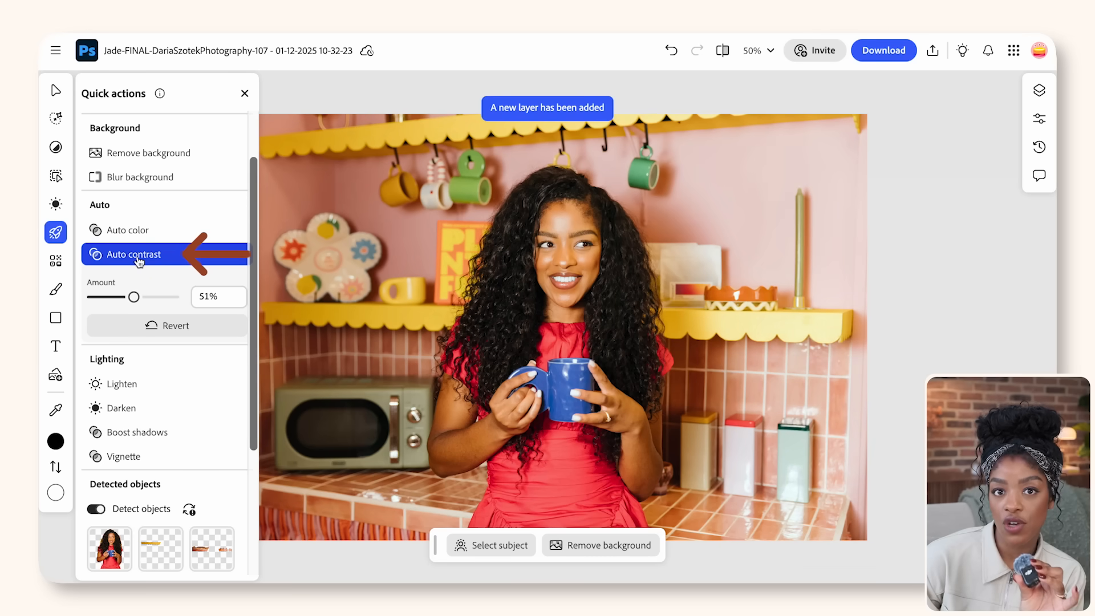
{"action": "left_click_drag", "start_coordinate": [159, 297], "coordinate": [71, 305]}
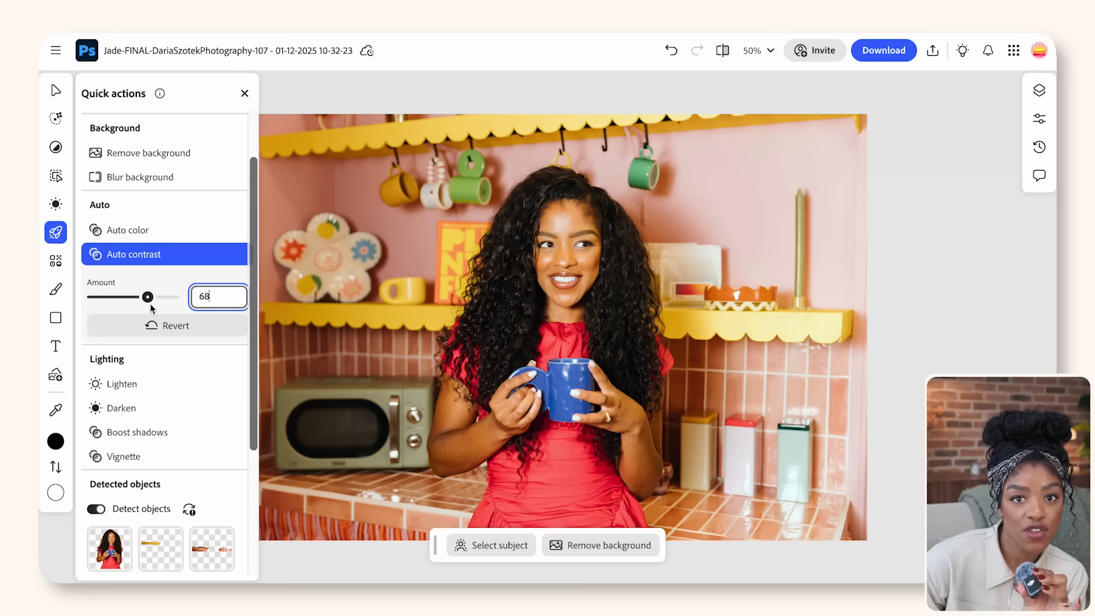
{"action": "left_click_drag", "start_coordinate": [149, 304], "coordinate": [157, 301]}
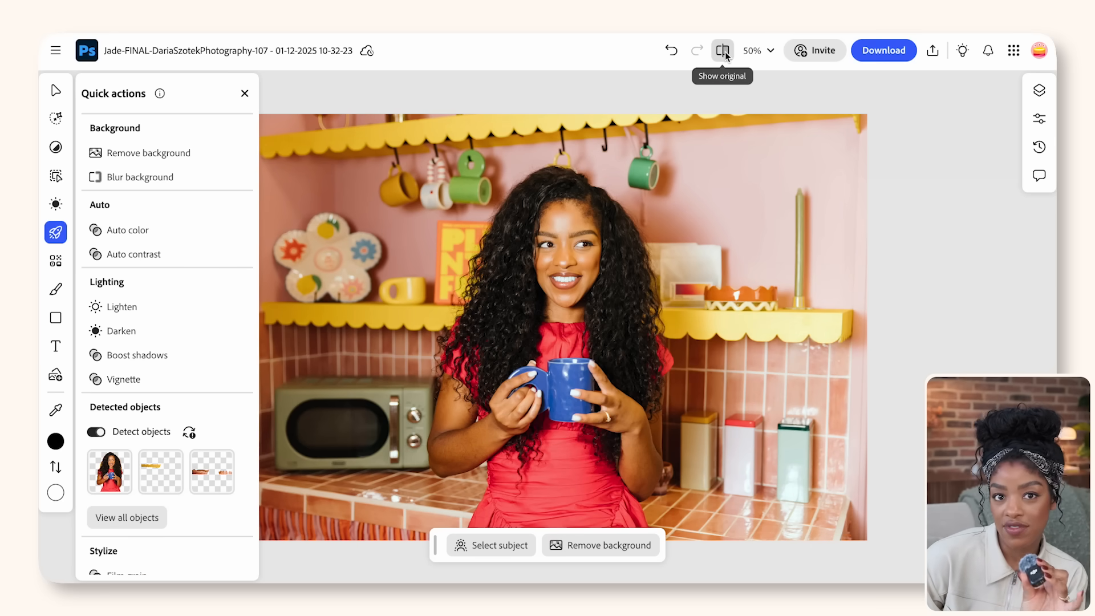
{"action": "left_click", "coordinate": [724, 51]}
{"action": "left_click", "coordinate": [723, 51]}
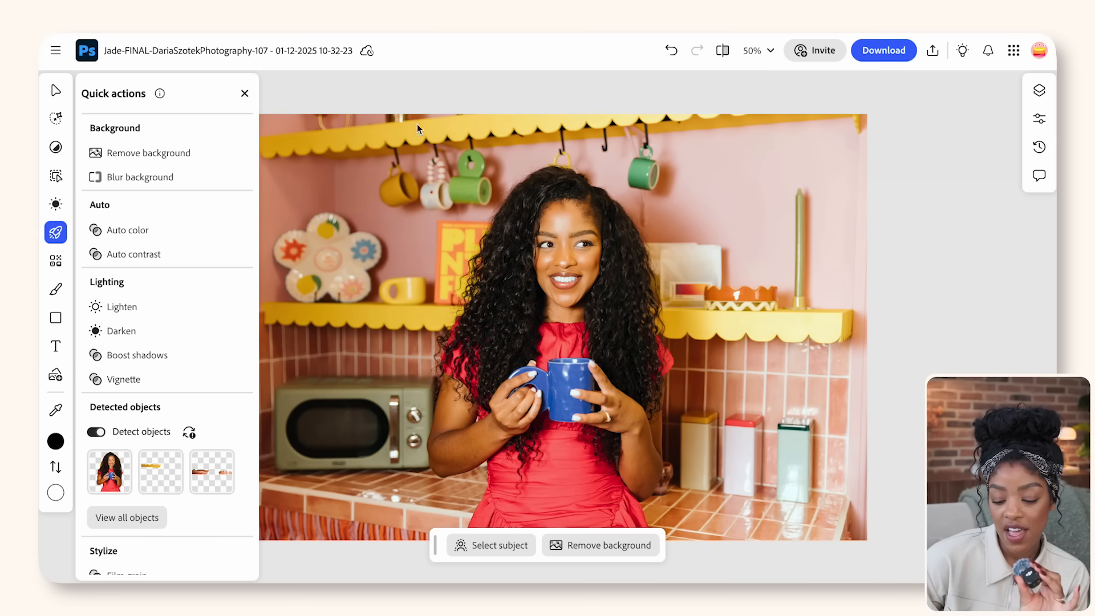
Choose the Darken (Burn) retouch tool with a 48 px brush and compare the photo with the original
{"action": "mouse_move", "coordinate": [55, 206]}
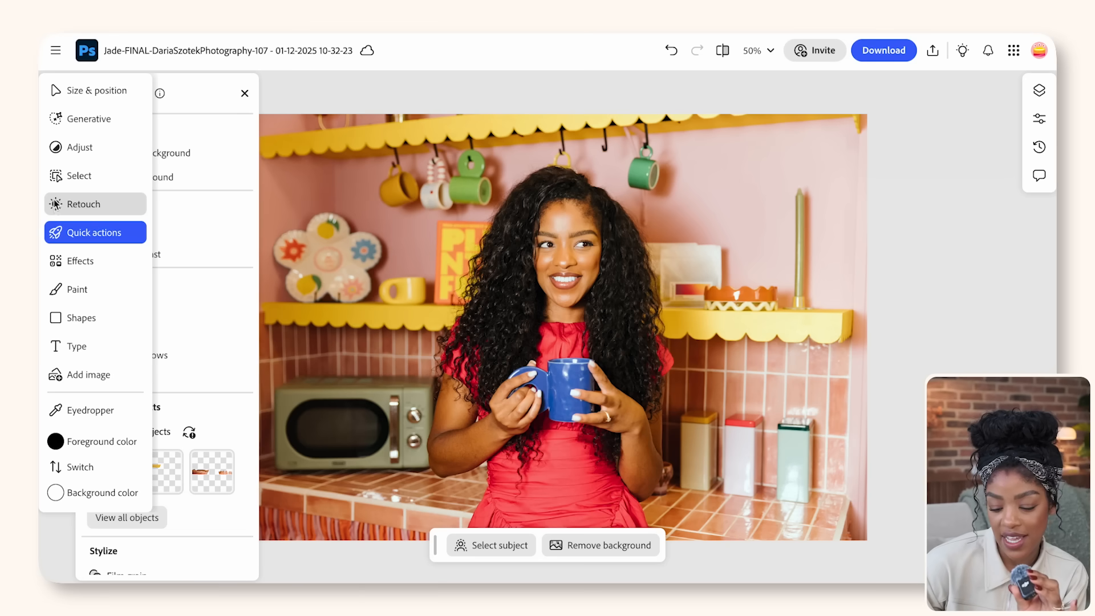
{"action": "left_click", "coordinate": [56, 204]}
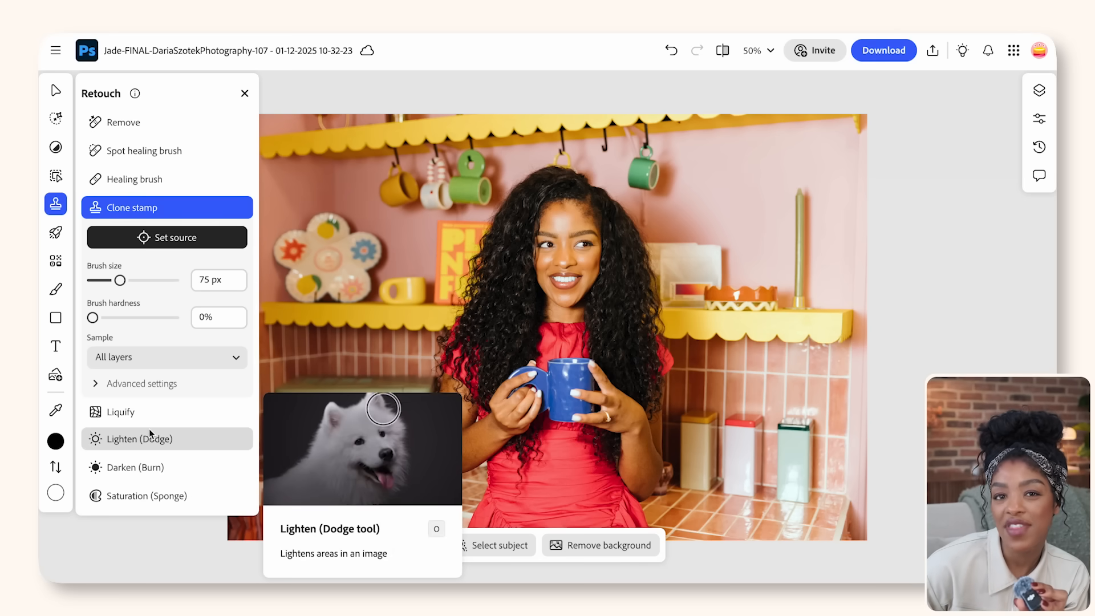
{"action": "left_click", "coordinate": [165, 434]}
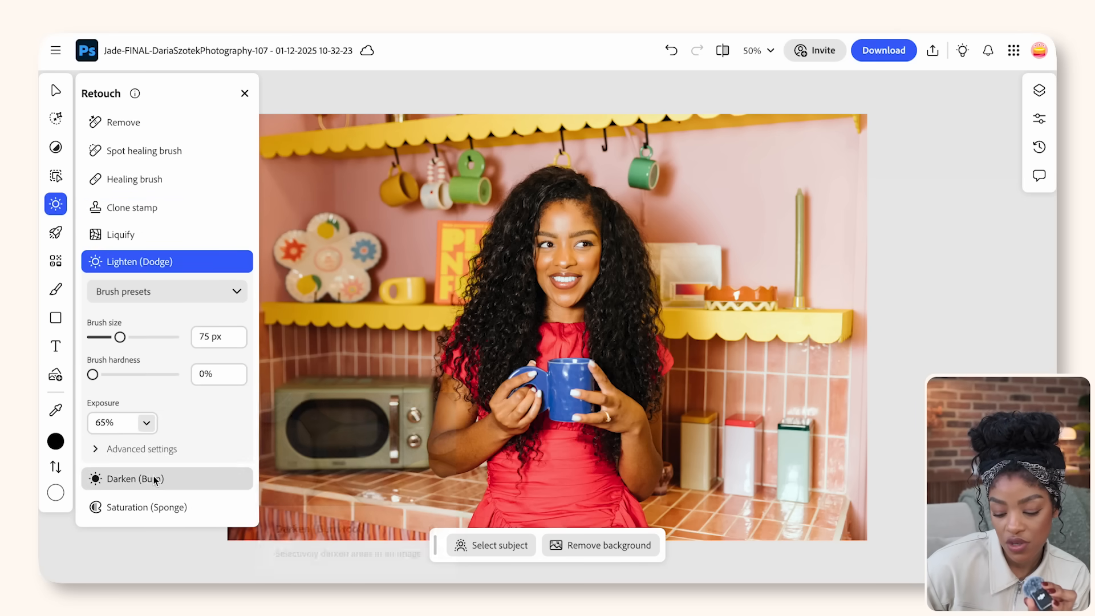
{"action": "left_click", "coordinate": [154, 479]}
{"action": "left_click_drag", "start_coordinate": [120, 366], "coordinate": [114, 366]}
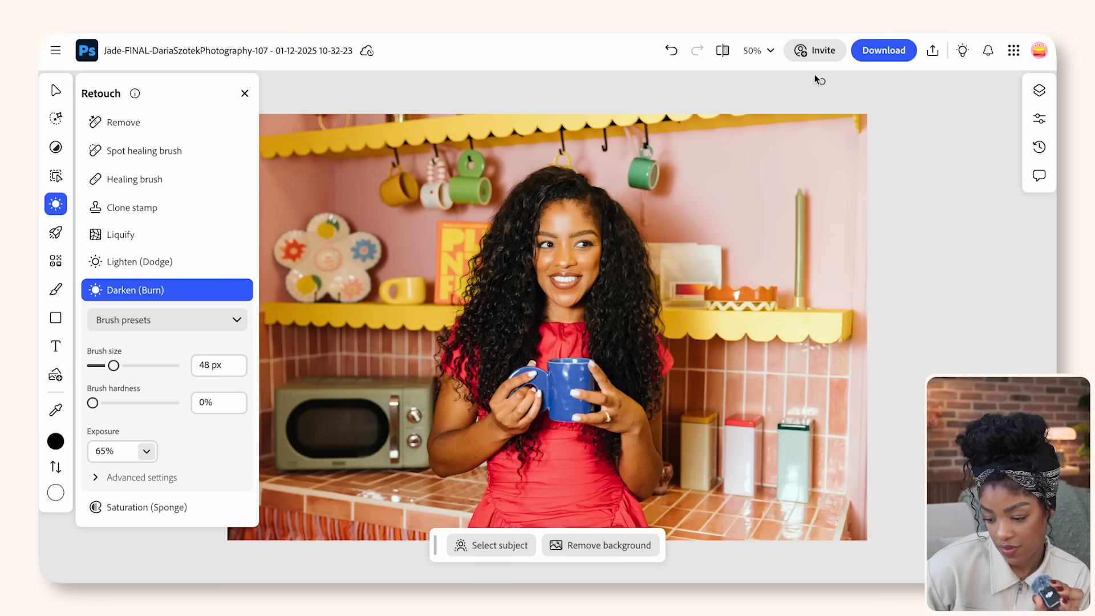
{"action": "left_click", "coordinate": [725, 57]}
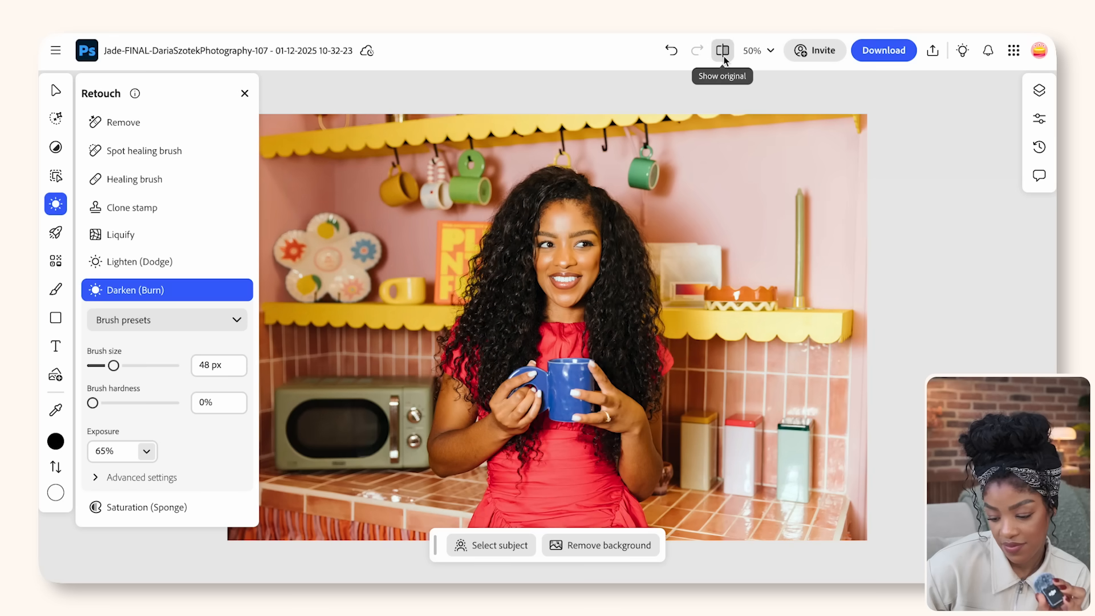
Set the Darken (Burn) brush size to 237 px
{"action": "double_click", "coordinate": [204, 365]}
{"action": "type", "text": "237"}
{"action": "key", "text": "Return"}
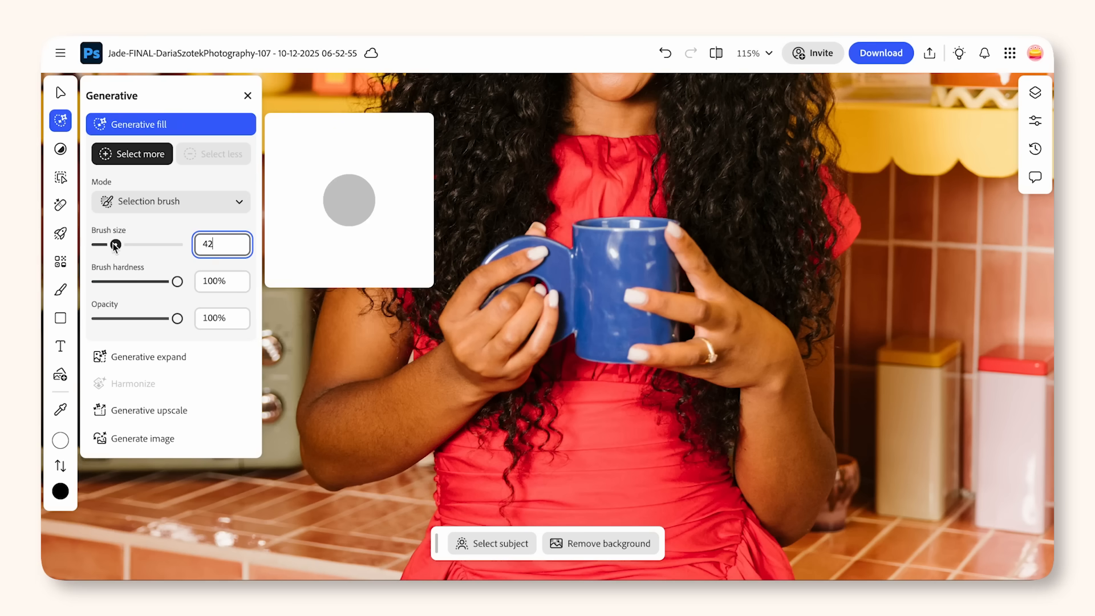
Mark the ring on the finger with a 28 px Generative fill selection brush and generate a fill with the prompt "remove ring"
{"action": "left_click_drag", "start_coordinate": [114, 245], "coordinate": [111, 245]}
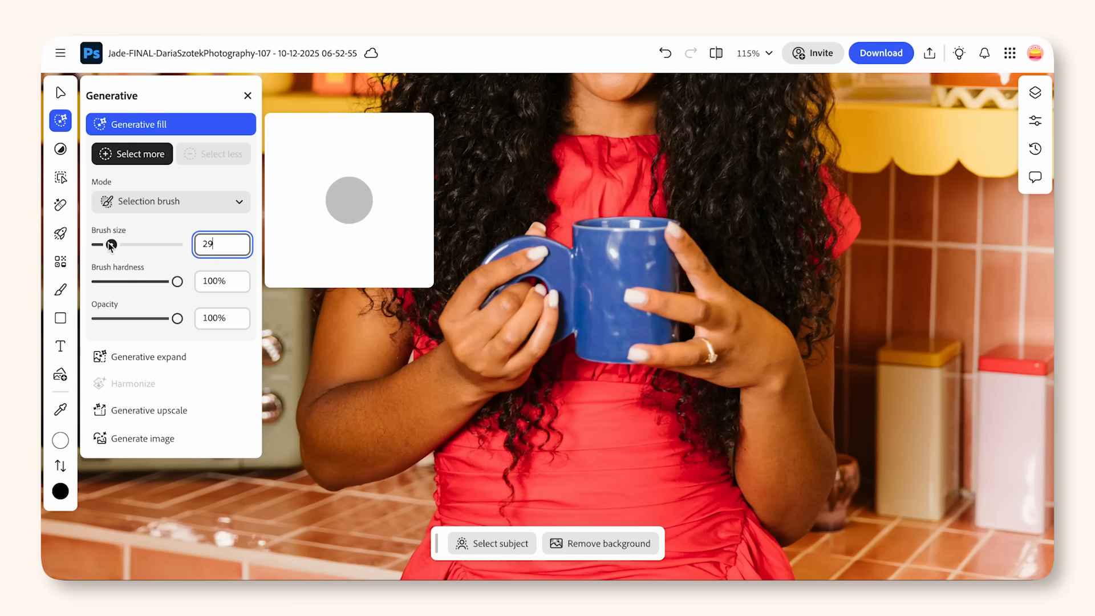
{"action": "scroll", "coordinate": [518, 316], "scroll_direction": "down", "scroll_amount": 3}
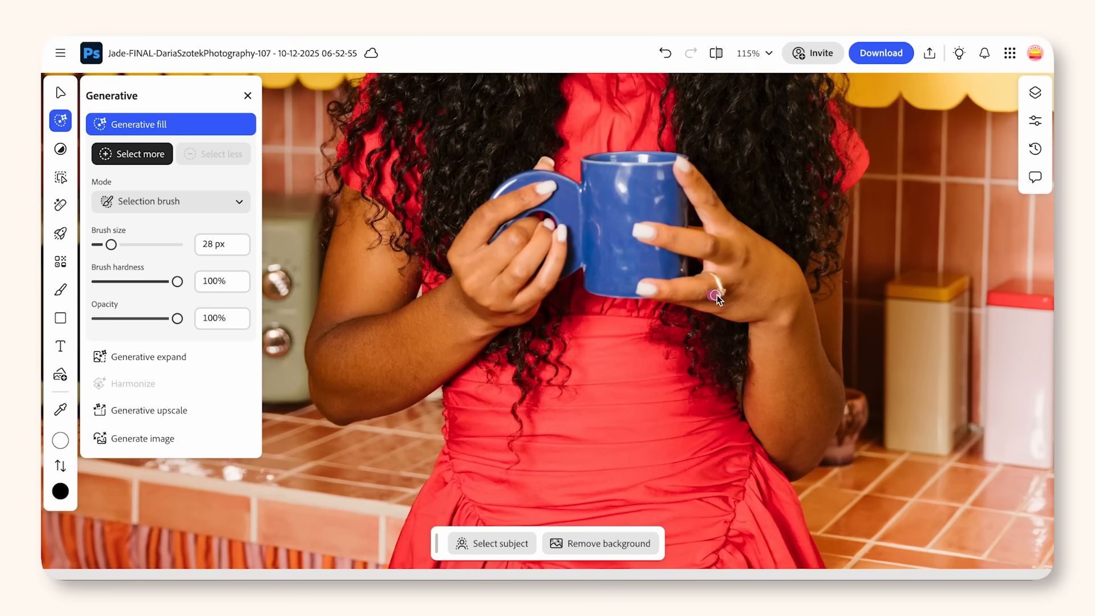
{"action": "mouse_move", "coordinate": [717, 297]}
{"action": "left_mouse_down"}
{"action": "mouse_move", "coordinate": [710, 273]}
{"action": "mouse_move", "coordinate": [718, 292]}
{"action": "left_mouse_up"}
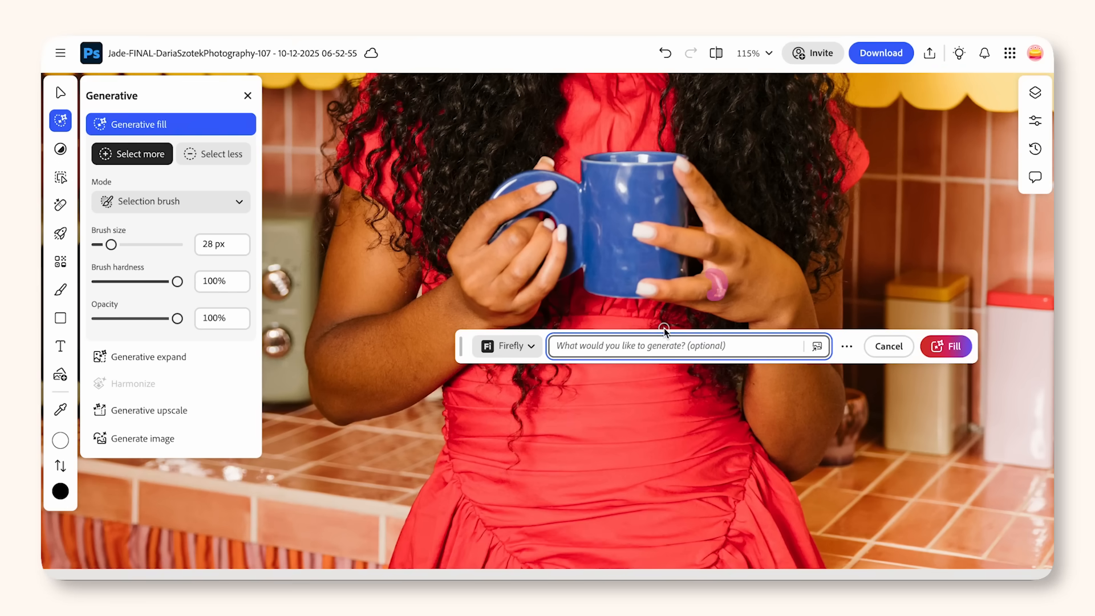
{"action": "type", "text": "remove ring"}
{"action": "left_click", "coordinate": [953, 346]}
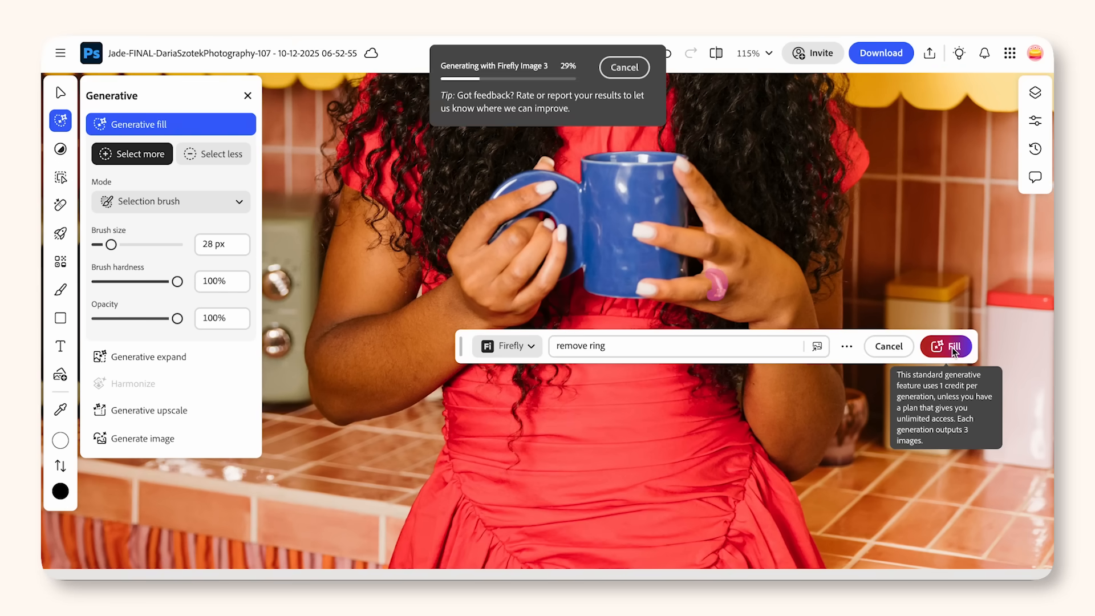